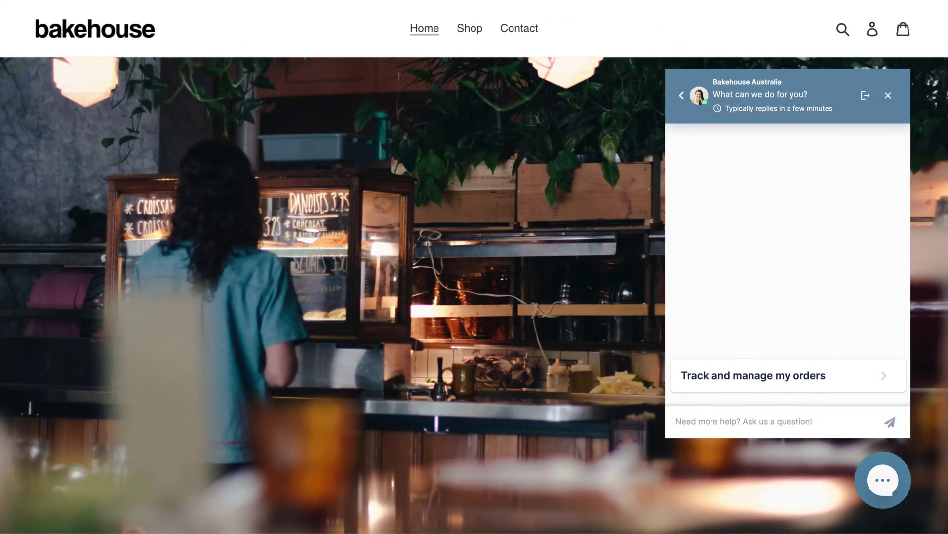
# - Open 'Track and manage my orders' in the Bakehouse chat widget to show the Manage your orders menu
pyautogui.click(458, 419)
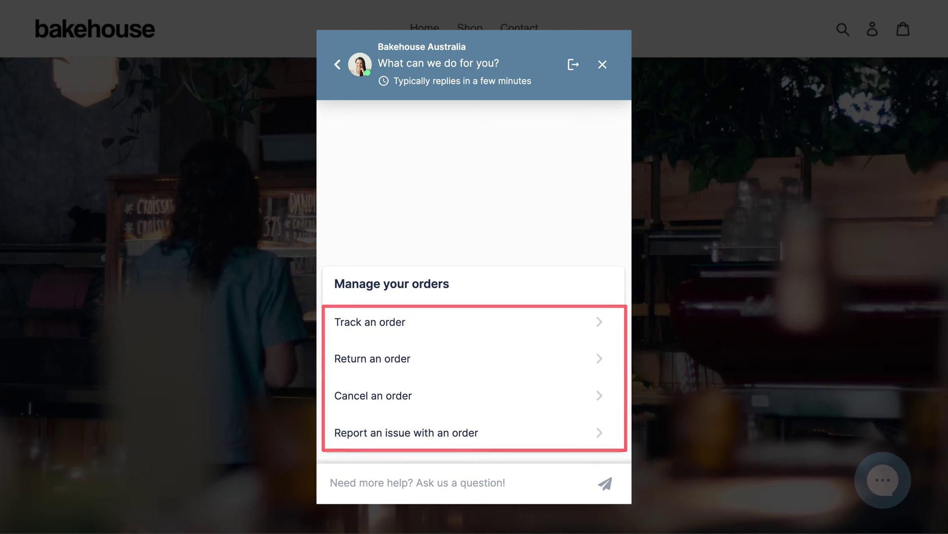
# - Choose 'Return an order' to list the customer's orders, then cancel order #BH1185
pyautogui.click(478, 362)
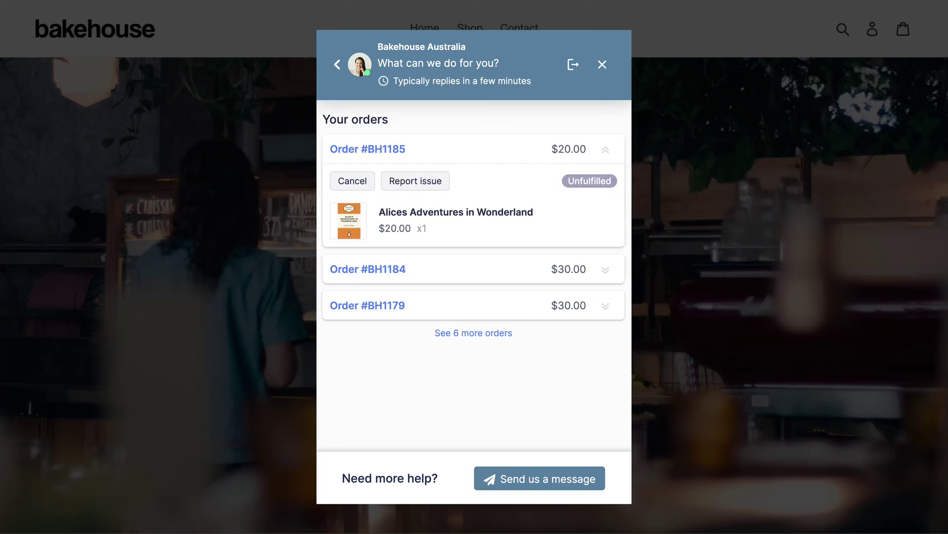
pyautogui.click(353, 181)
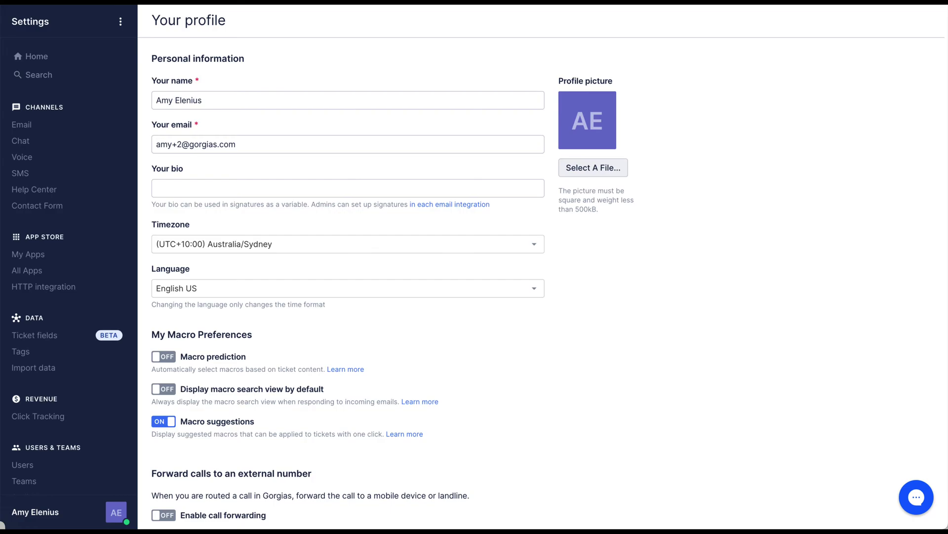
# - Go to Automation and open the bakehouse-store Order management page
pyautogui.click(67, 22)
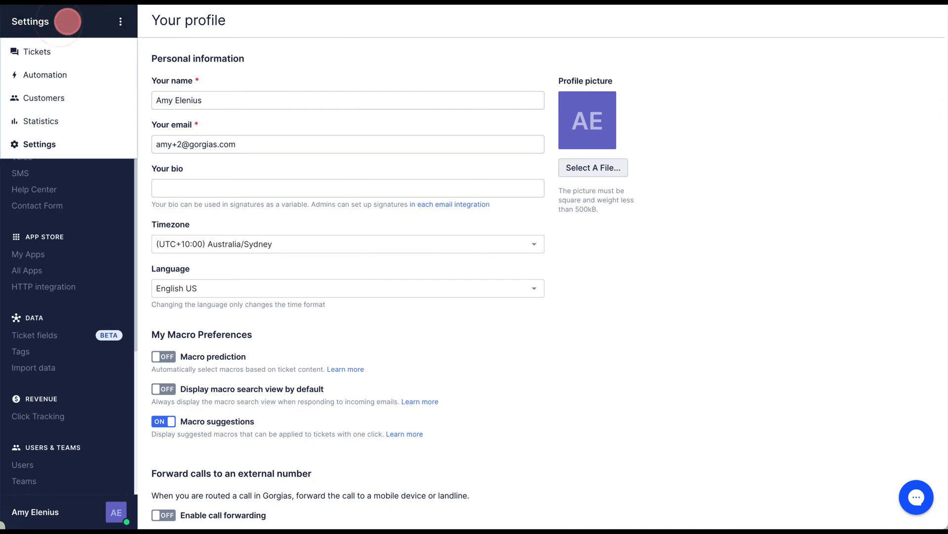
pyautogui.click(72, 74)
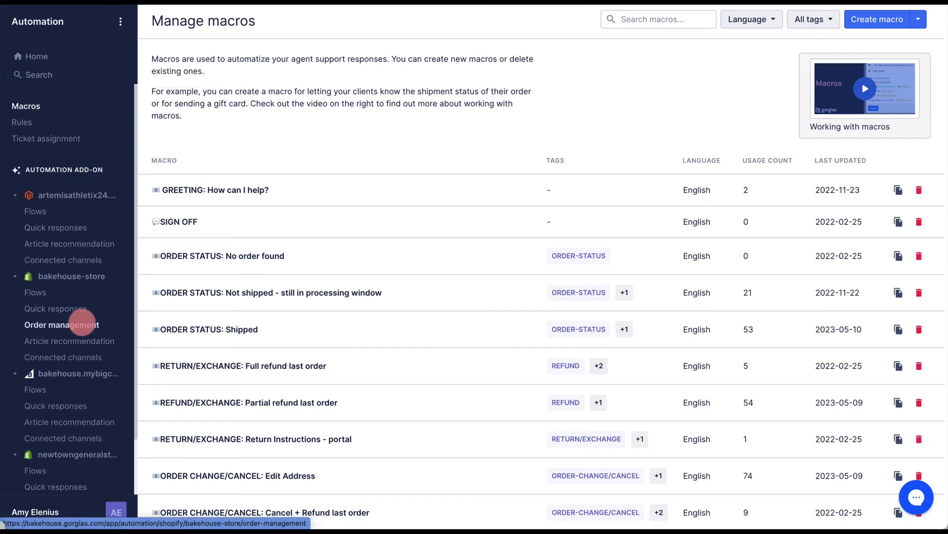
pyautogui.click(81, 323)
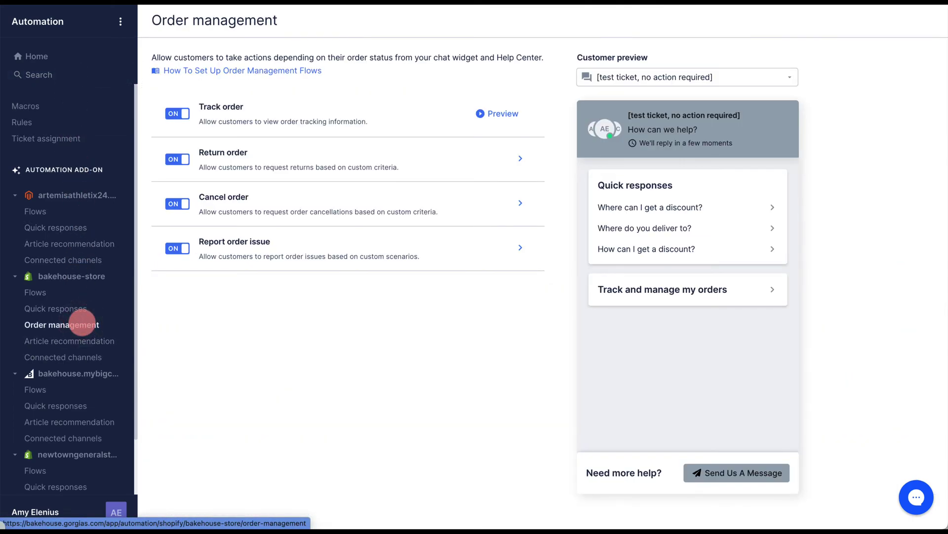
# - Toggle Report order issue and Cancel order off and back on, leaving all four flows enabled
pyautogui.click(174, 247)
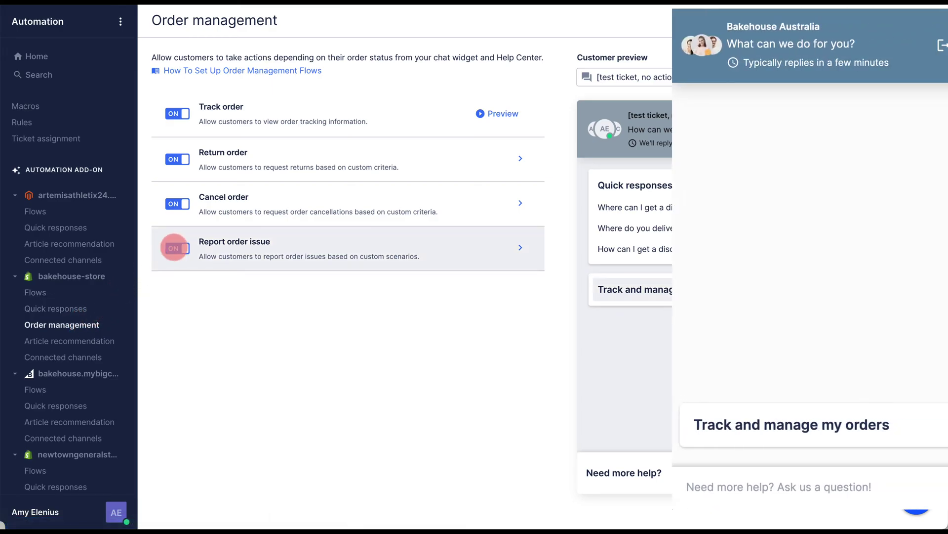
pyautogui.click(175, 204)
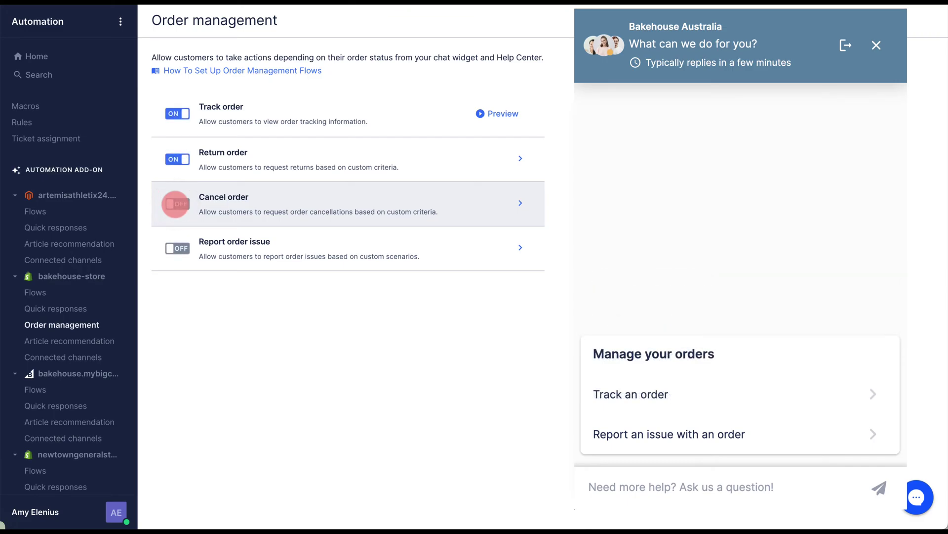
pyautogui.click(176, 204)
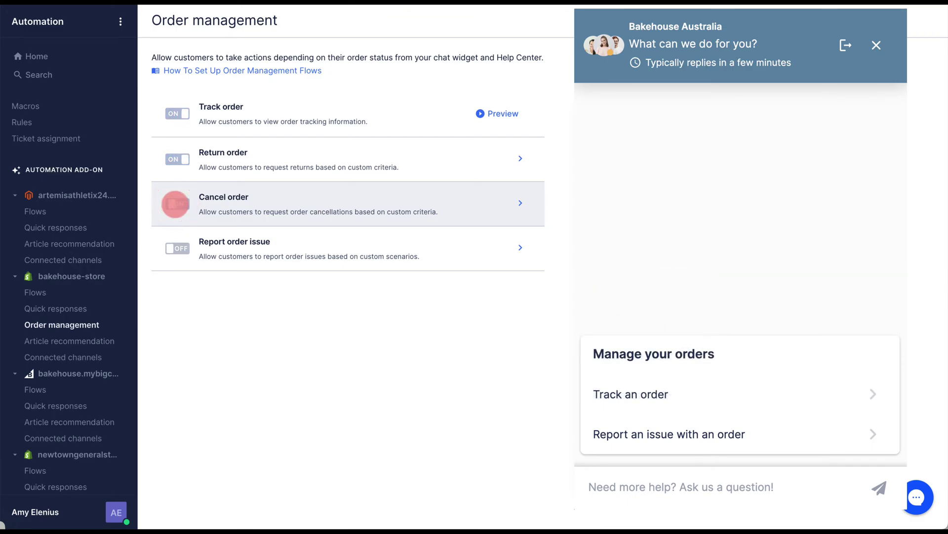
pyautogui.click(178, 247)
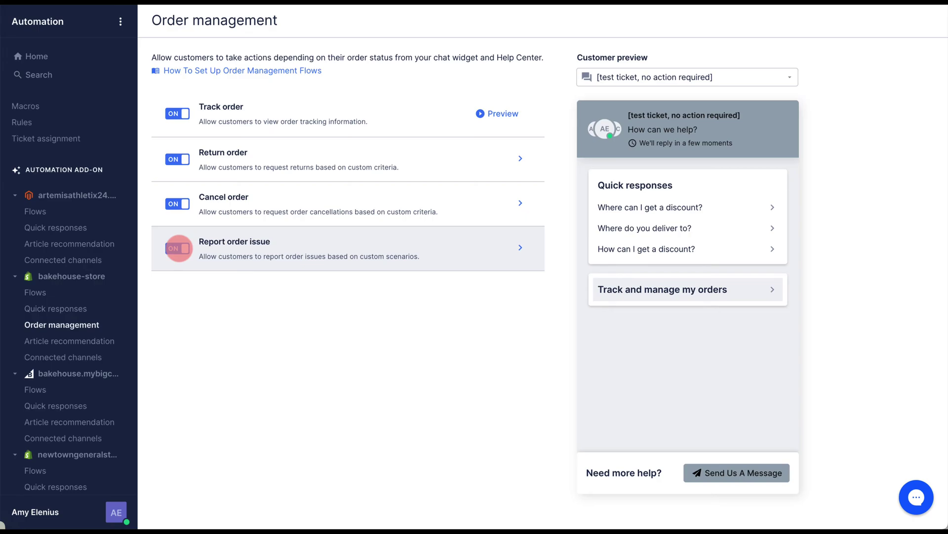
# - In the Return order flow, review the Order delivered eligibility and set the return method to Loop - Bakehouse
pyautogui.click(258, 160)
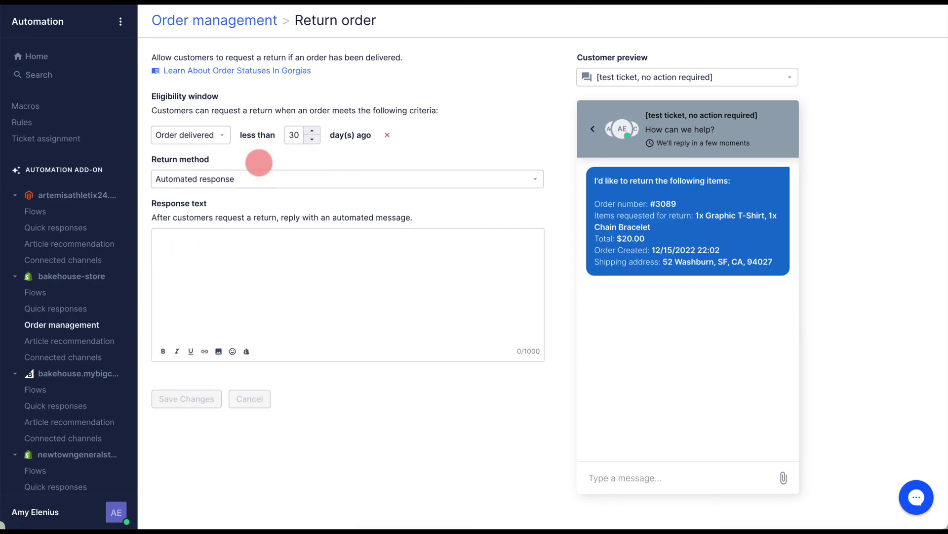
pyautogui.click(219, 134)
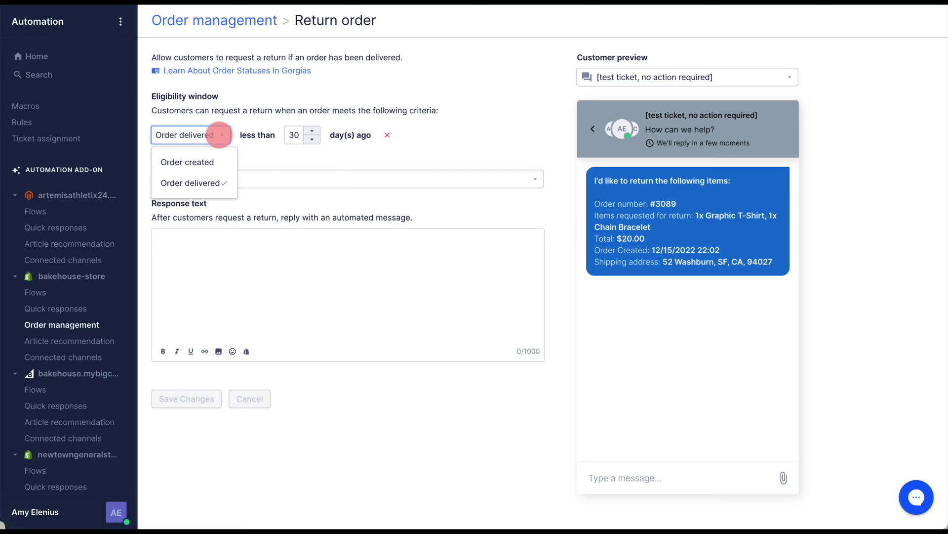
pyautogui.click(271, 159)
pyautogui.click(271, 179)
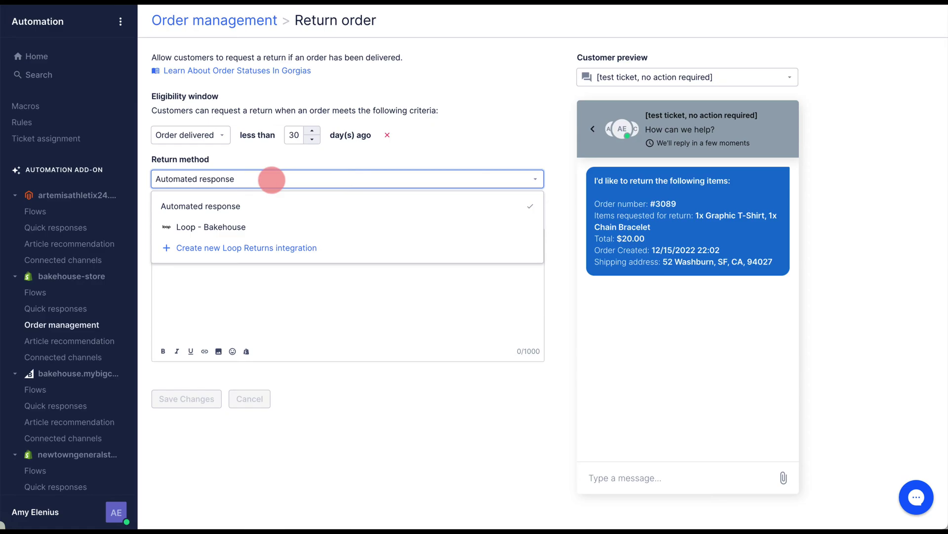
pyautogui.click(260, 227)
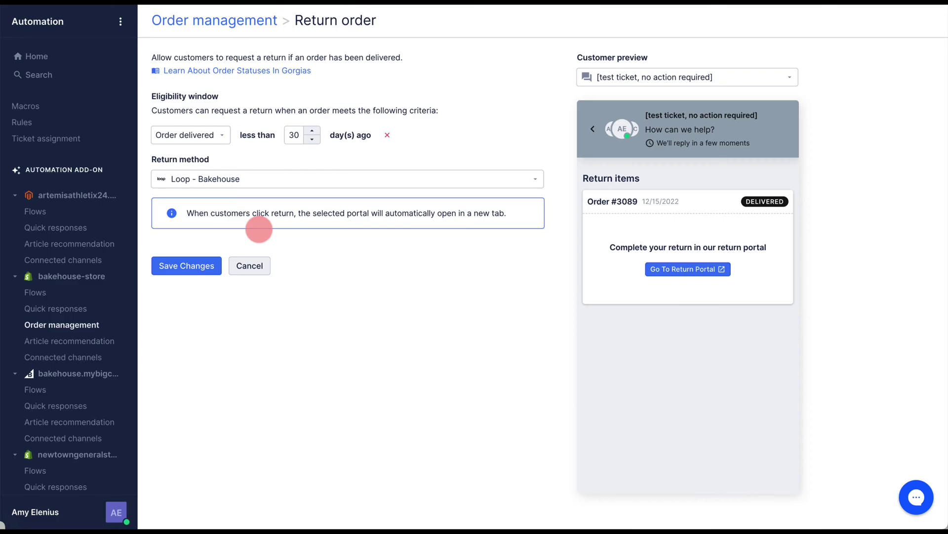
# - Set returns to an Automated response, 'Gotcha. Can i check this is unused, unopened and in original packaging?', and save
pyautogui.click(262, 177)
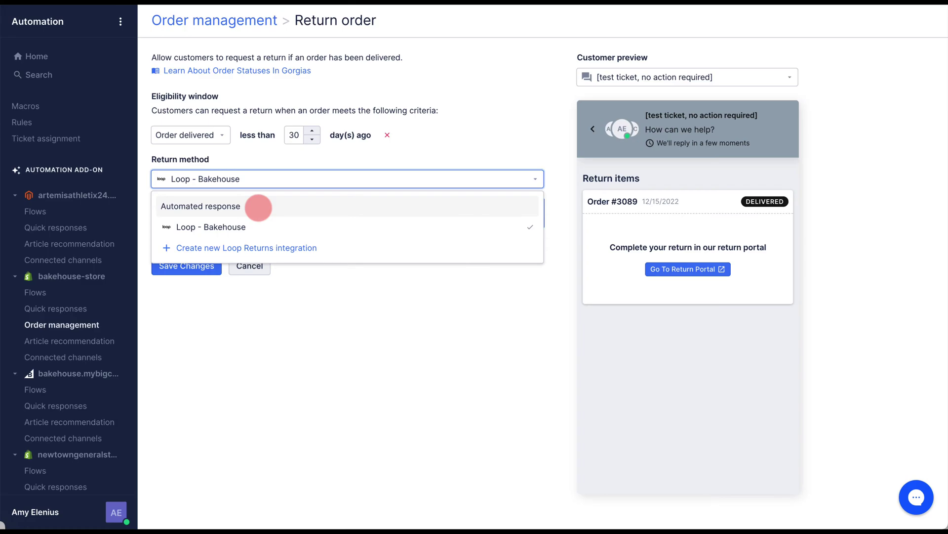
pyautogui.click(258, 206)
pyautogui.click(250, 240)
pyautogui.write('G')
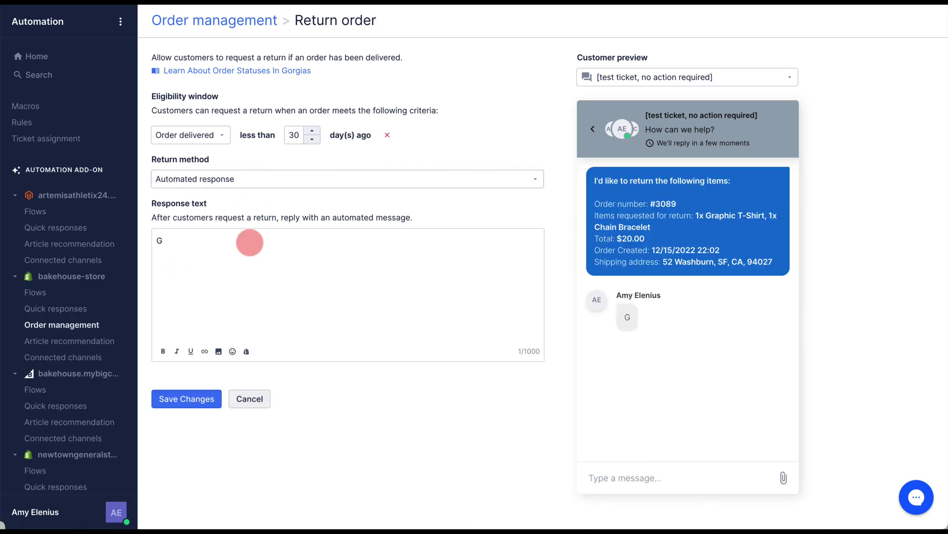
pyautogui.write('otcha. Can i check this is u')
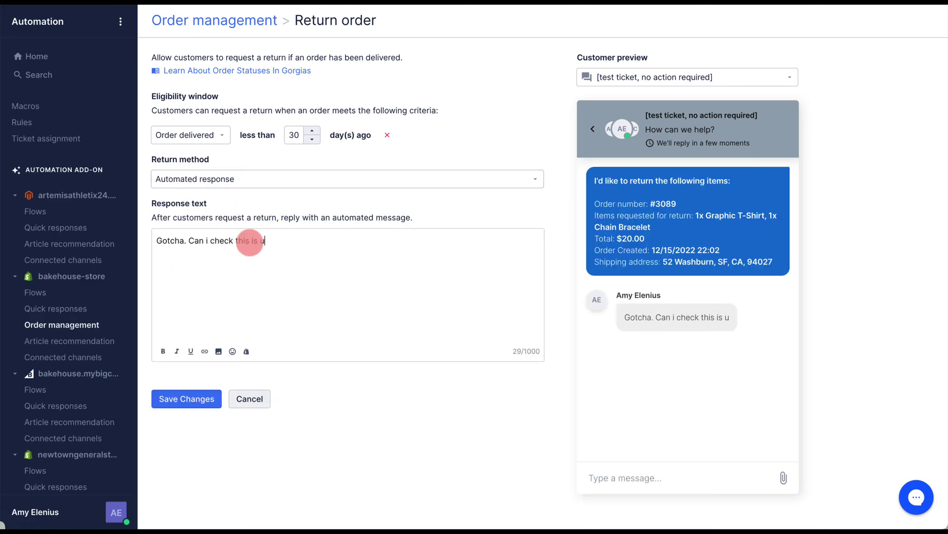
pyautogui.write('nused, unopened and in original packaging?')
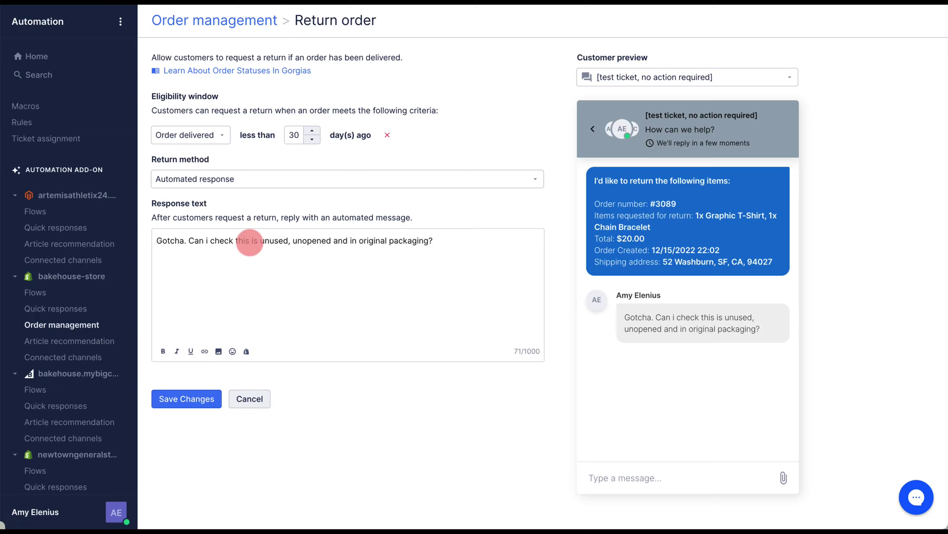
pyautogui.click(190, 393)
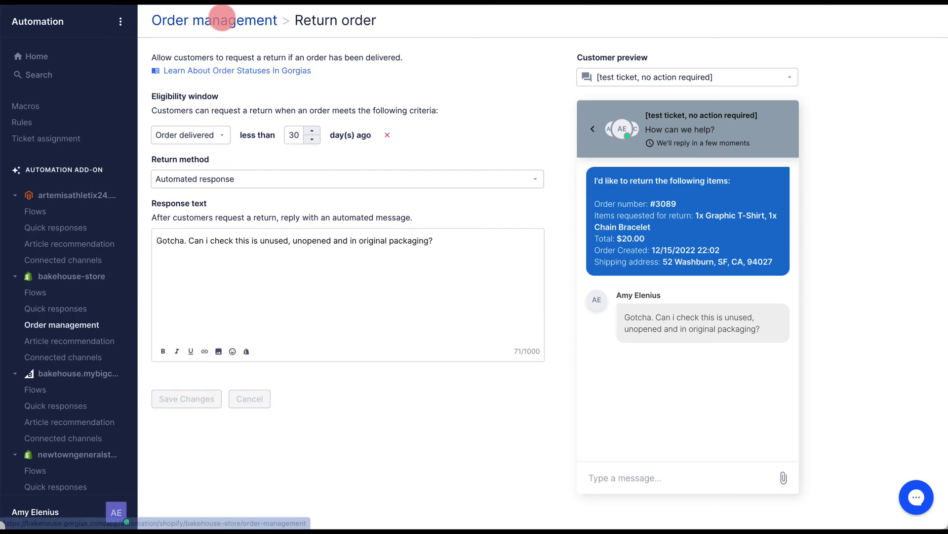
# - In Cancel order, keep the Unfulfilled status condition, edit the cancellation-reason response, and save
pyautogui.click(221, 19)
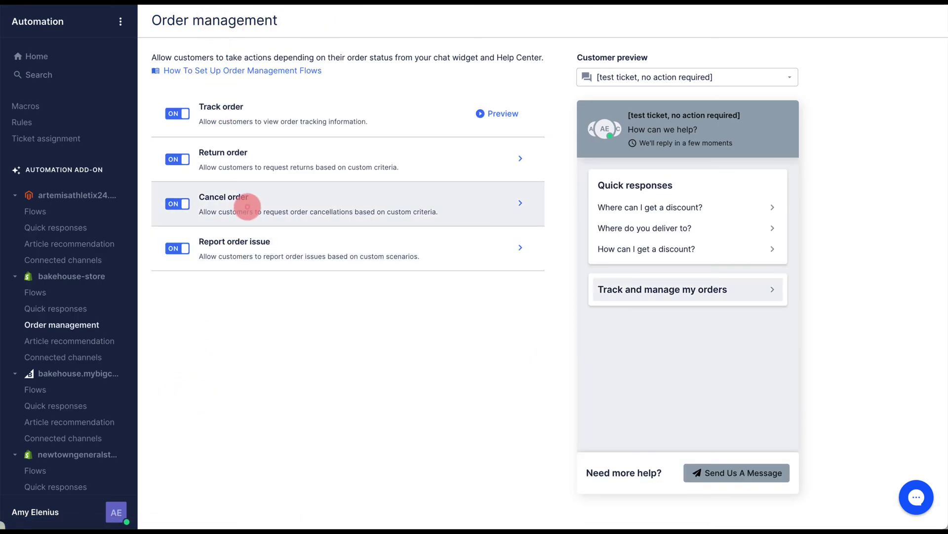
pyautogui.click(247, 206)
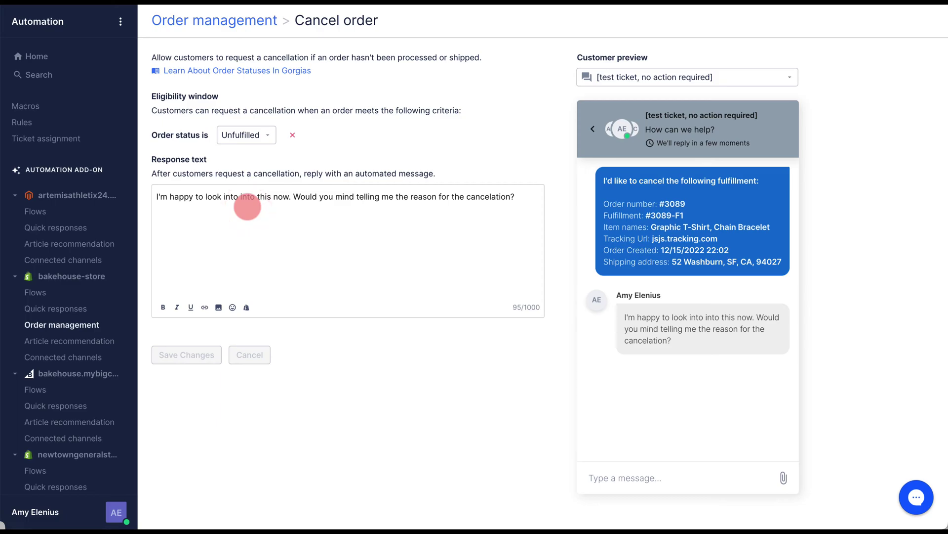
pyautogui.click(254, 134)
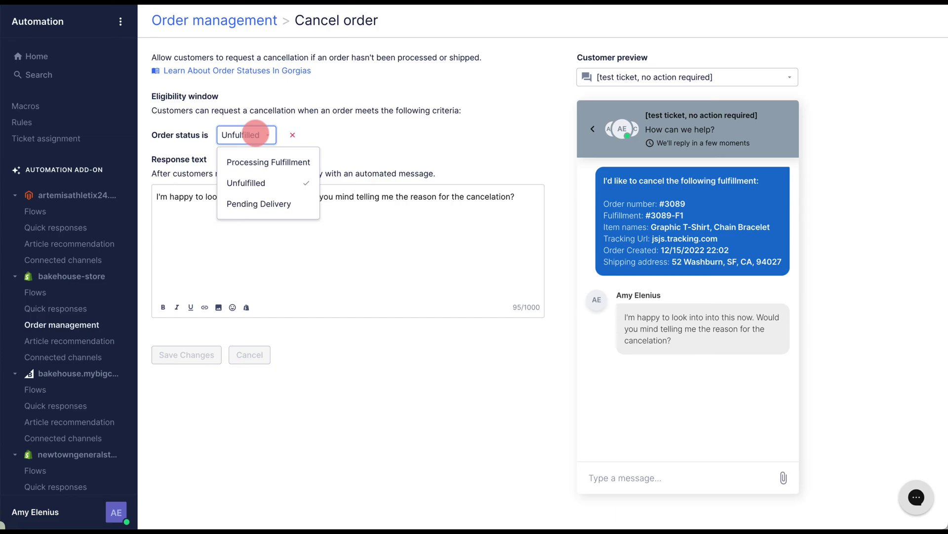
pyautogui.click(255, 133)
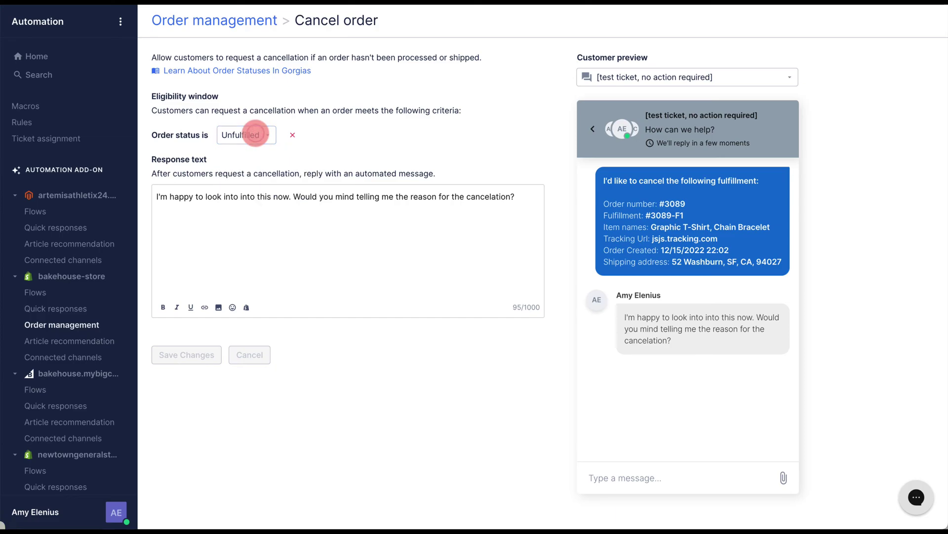
pyautogui.click(517, 196)
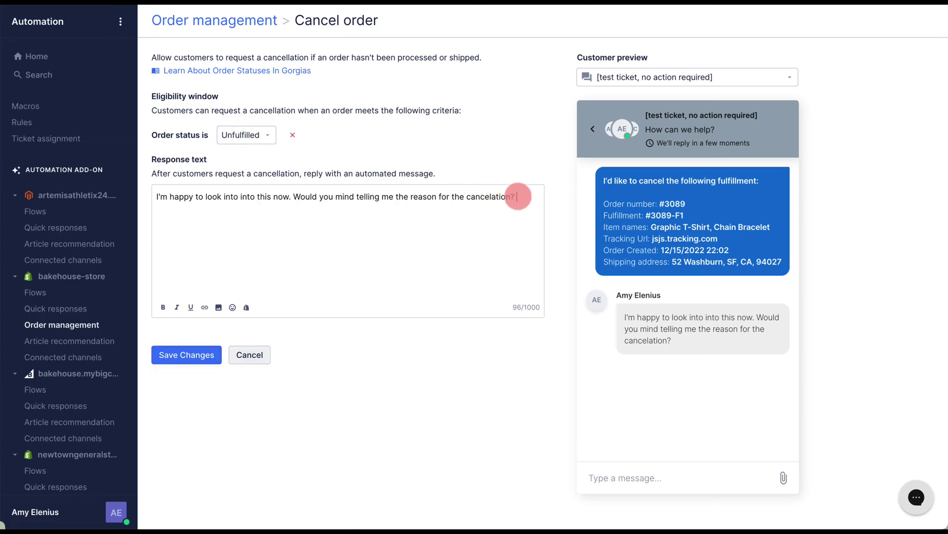
pyautogui.click(177, 352)
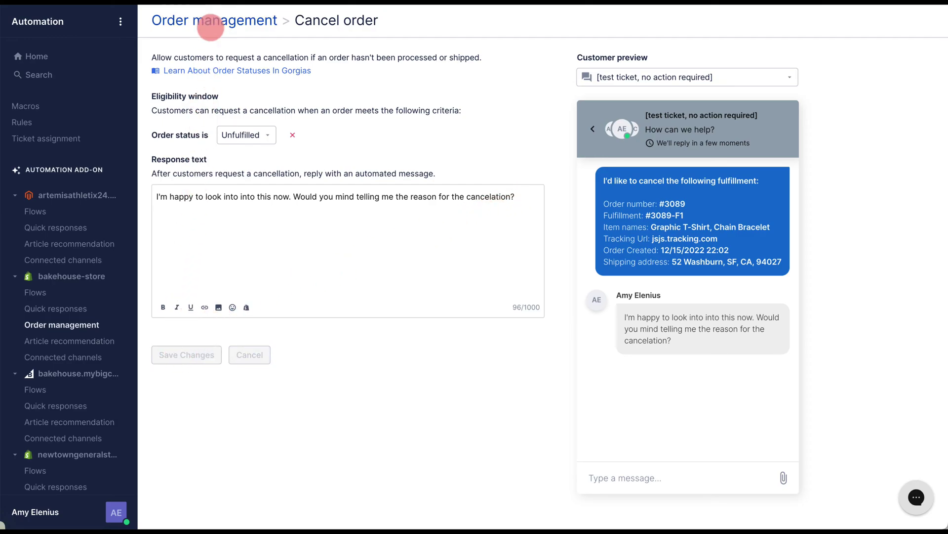
# - From Order management, open the Report order issue scenarios and start a new scenario
pyautogui.click(209, 22)
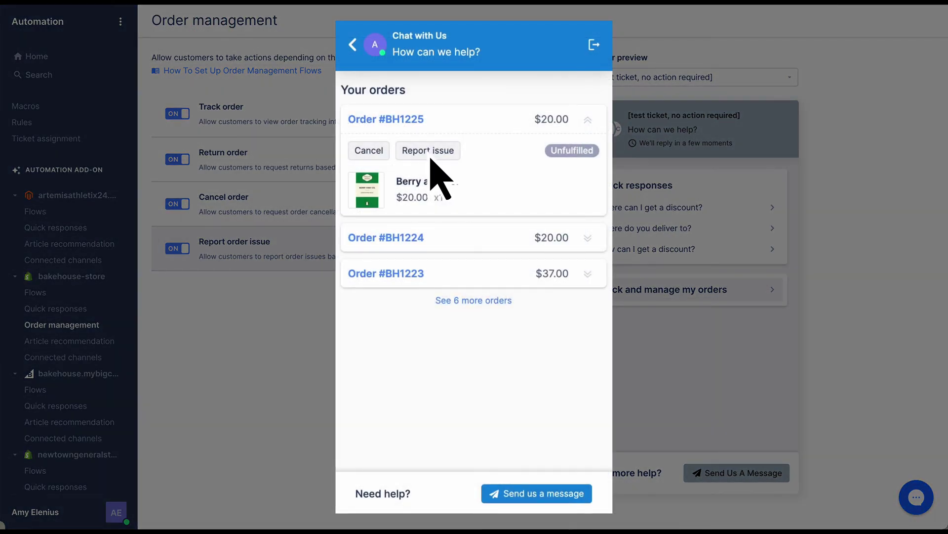
pyautogui.click(429, 154)
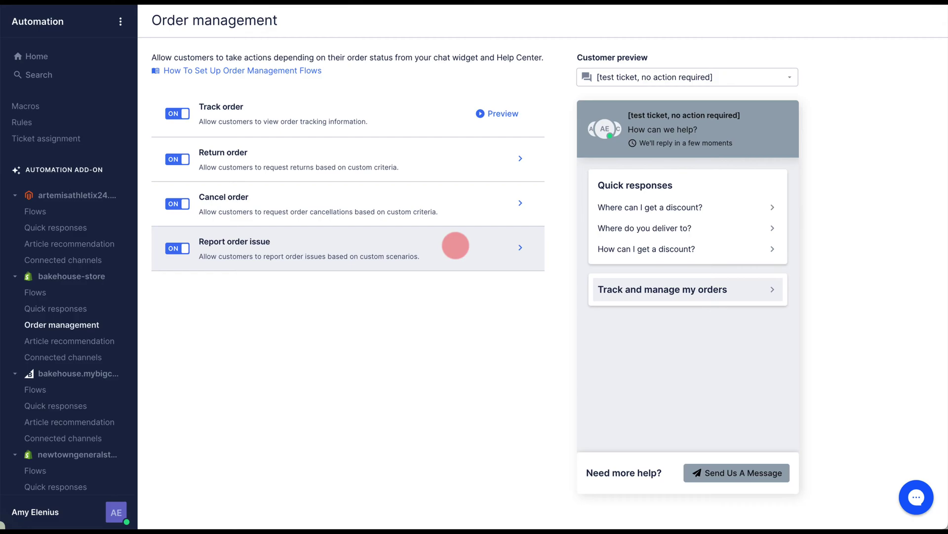
pyautogui.click(456, 245)
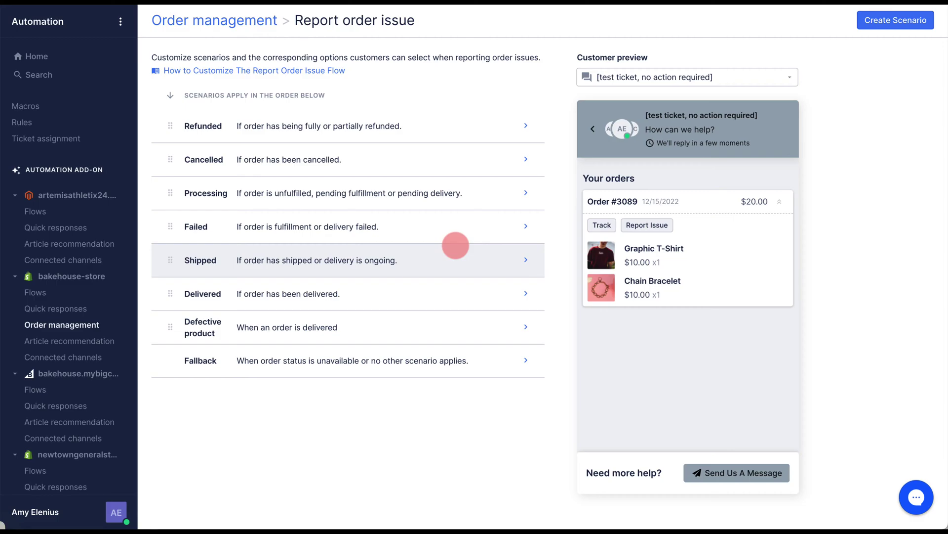
pyautogui.click(872, 18)
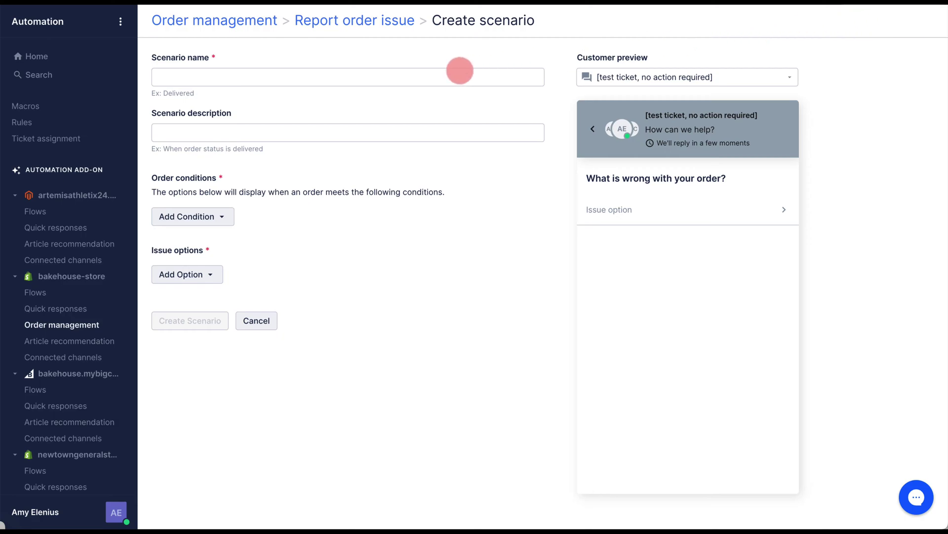
# - Name the scenario 'Refunded' with the description 'When an order is refunded'
pyautogui.click(437, 73)
pyautogui.write('Refunded')
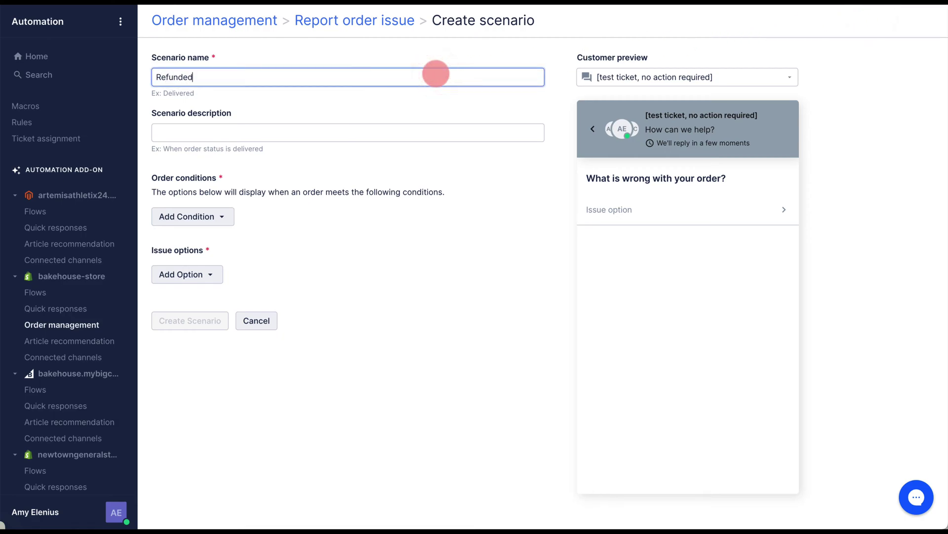
pyautogui.click(405, 130)
pyautogui.write('When an order is refunded')
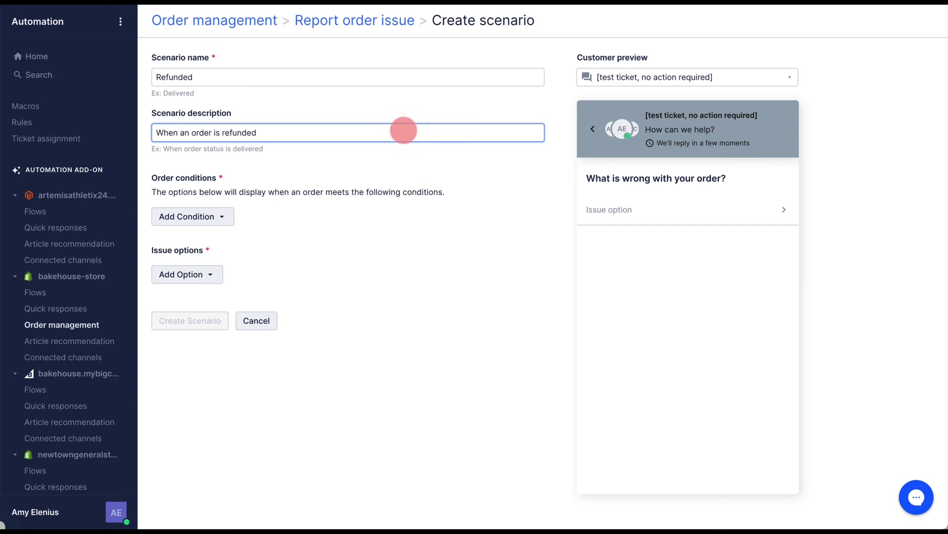
# - Add the condition Financial status = Refunded and the option 'I didn't get my refund', then create the scenario
pyautogui.click(212, 216)
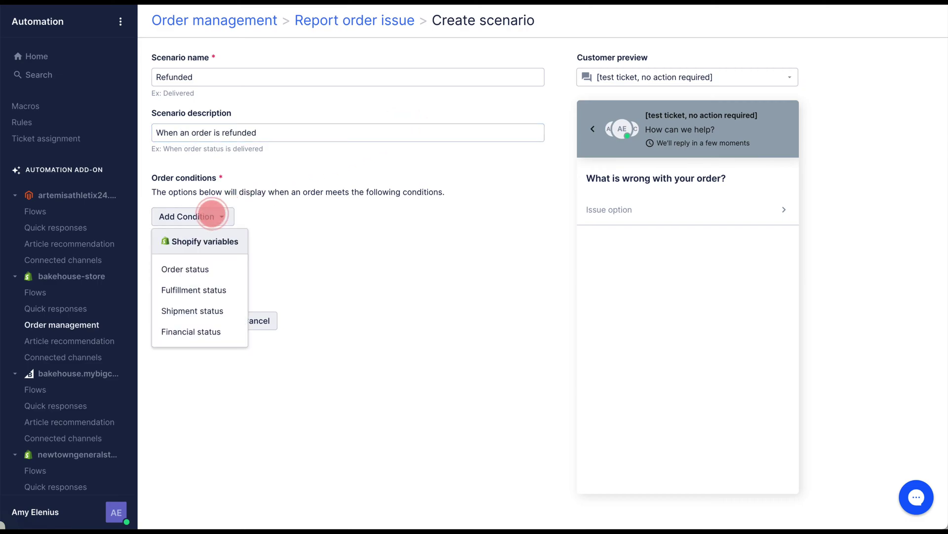
pyautogui.click(201, 331)
pyautogui.click(312, 218)
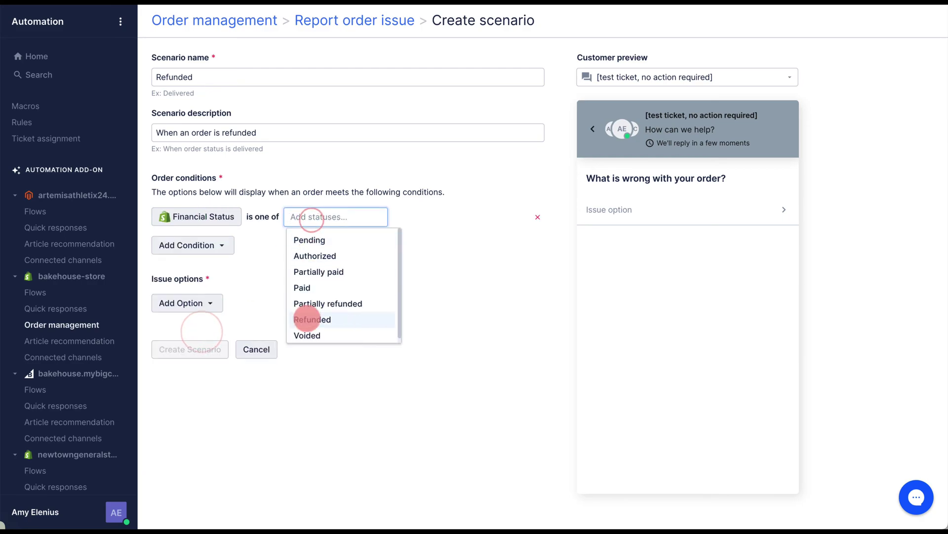
pyautogui.click(312, 319)
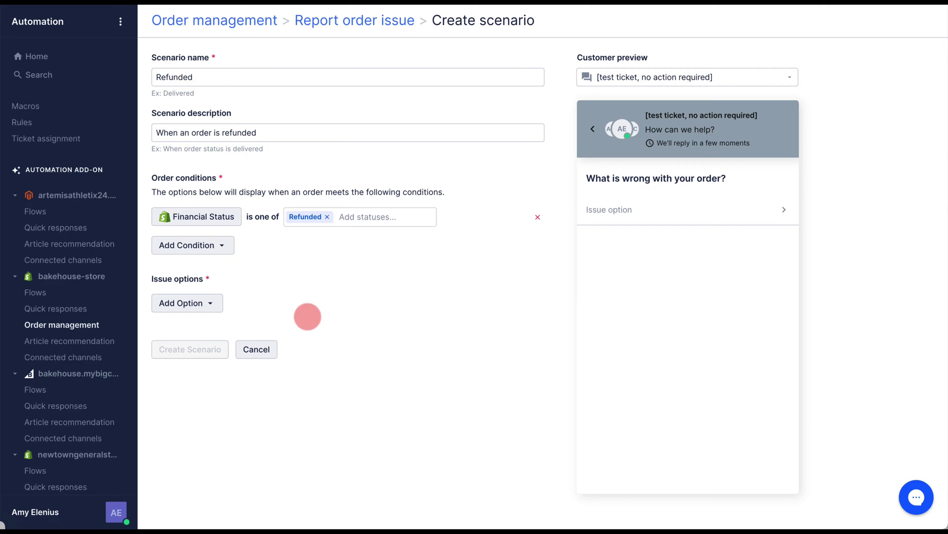
pyautogui.click(211, 305)
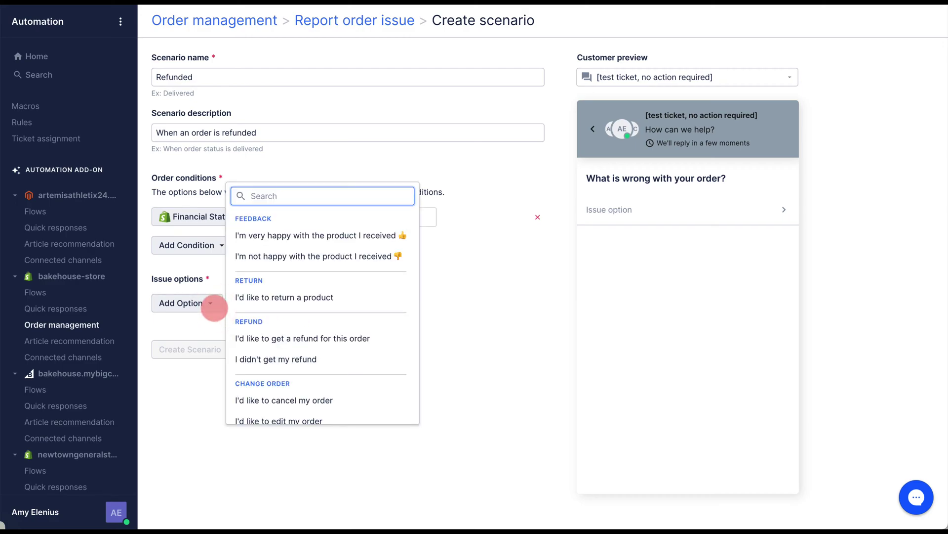
pyautogui.click(281, 359)
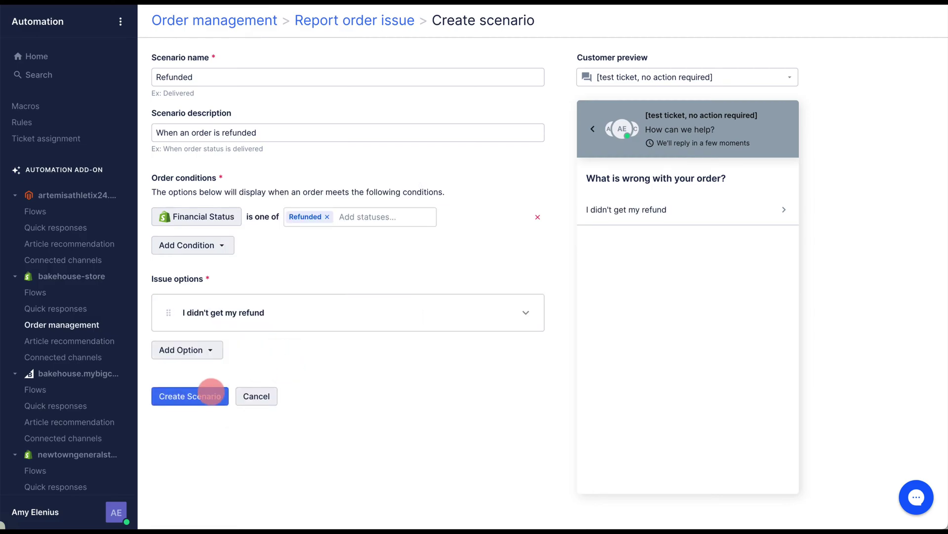
pyautogui.click(198, 397)
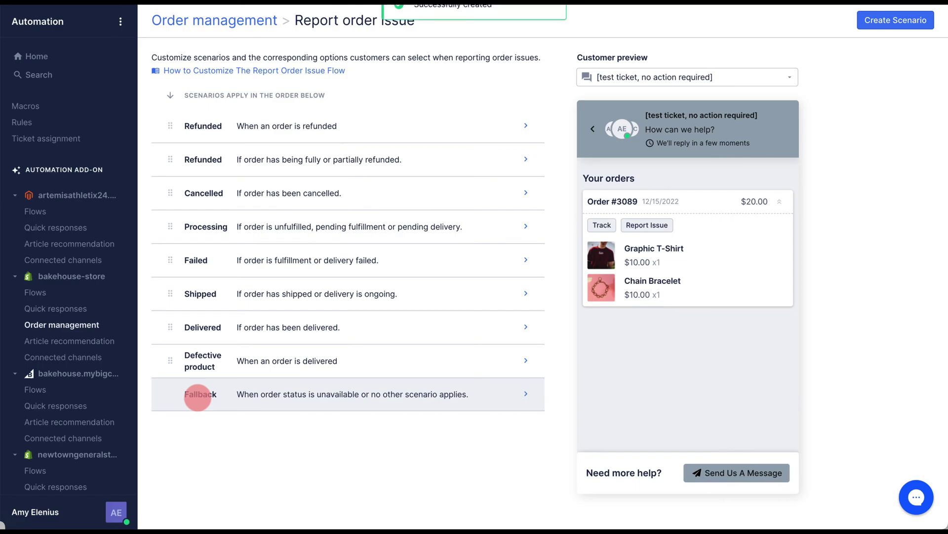